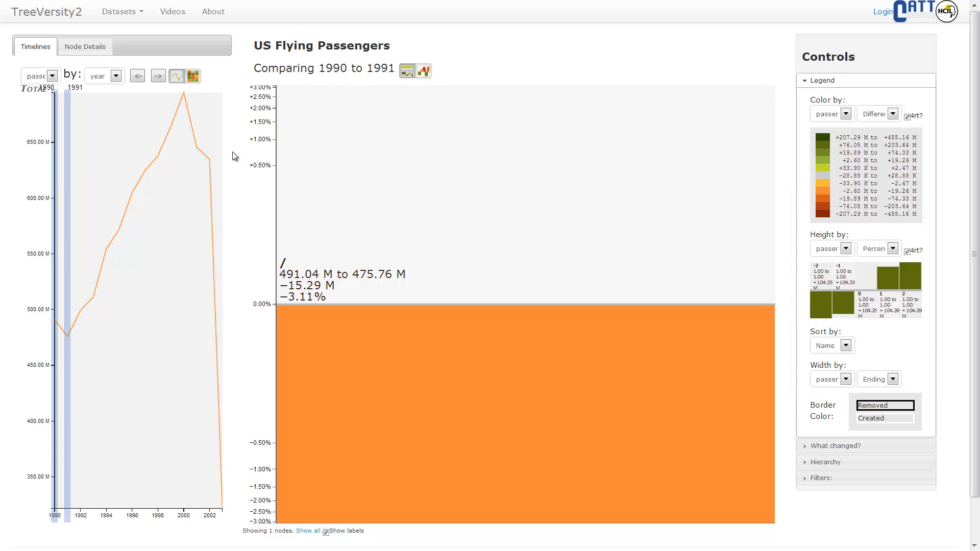
# Advance the passenger comparison one year at a time until it compares 1994 to 1995.
pyautogui.moveTo(318, 292)
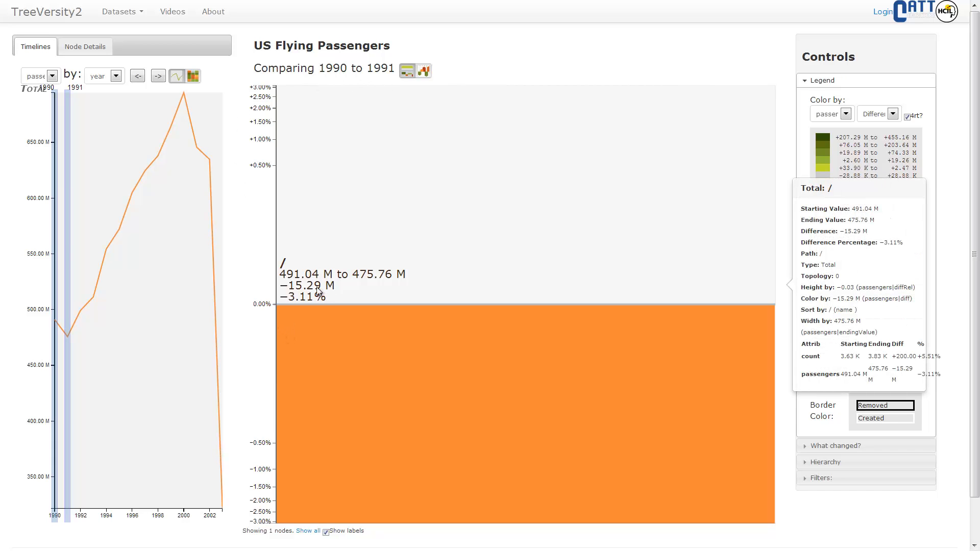
pyautogui.click(158, 76)
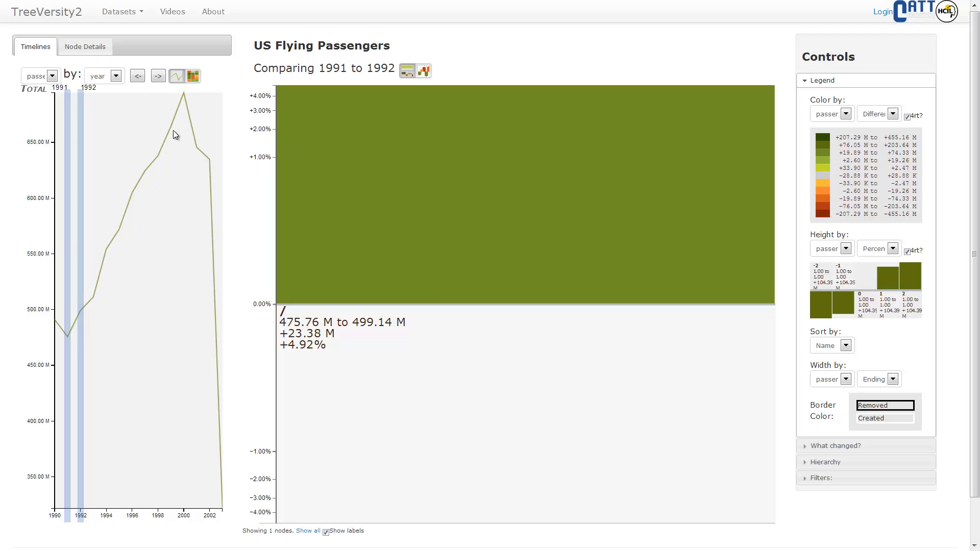
pyautogui.click(158, 78)
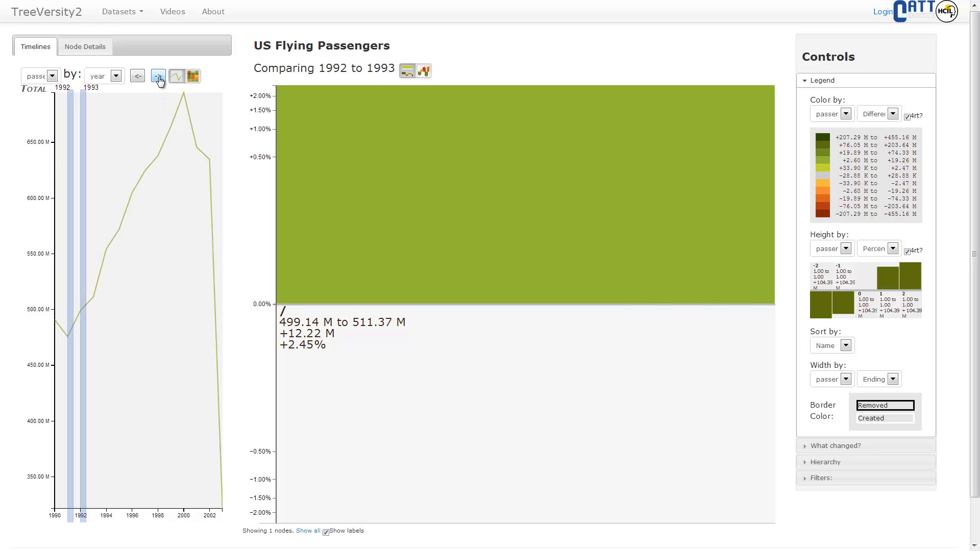
pyautogui.click(159, 78)
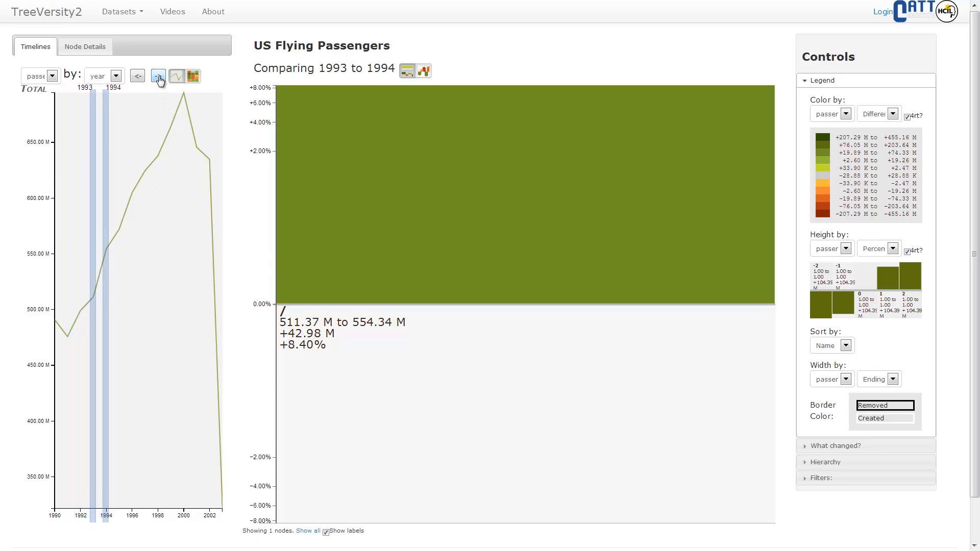
pyautogui.click(158, 78)
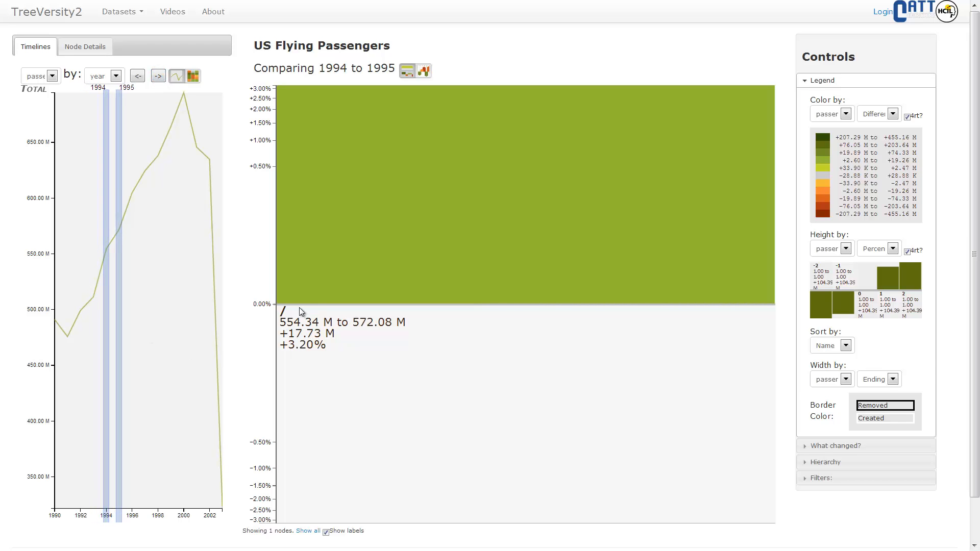
# Add the origin_state attribute to the empty hierarchy and redraw the chart.
pyautogui.click(828, 462)
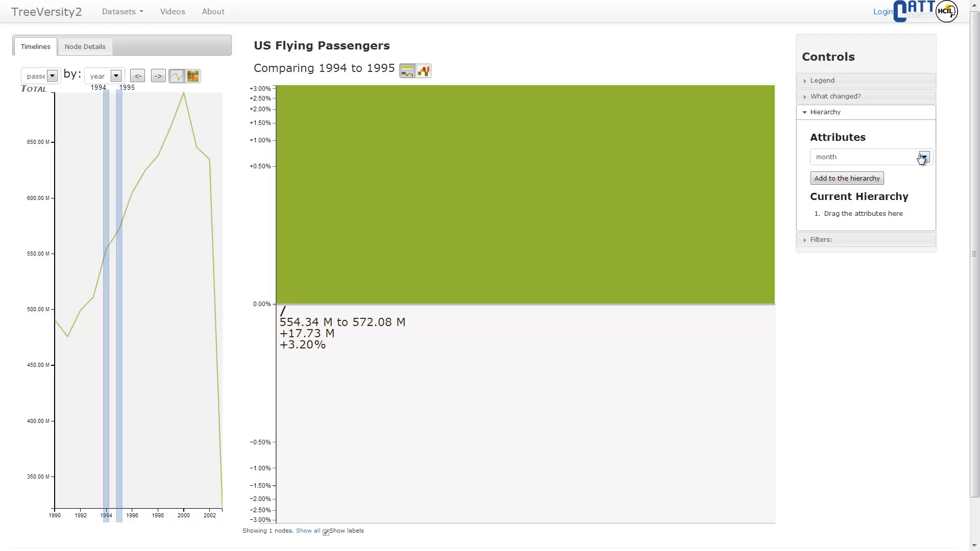
pyautogui.click(924, 158)
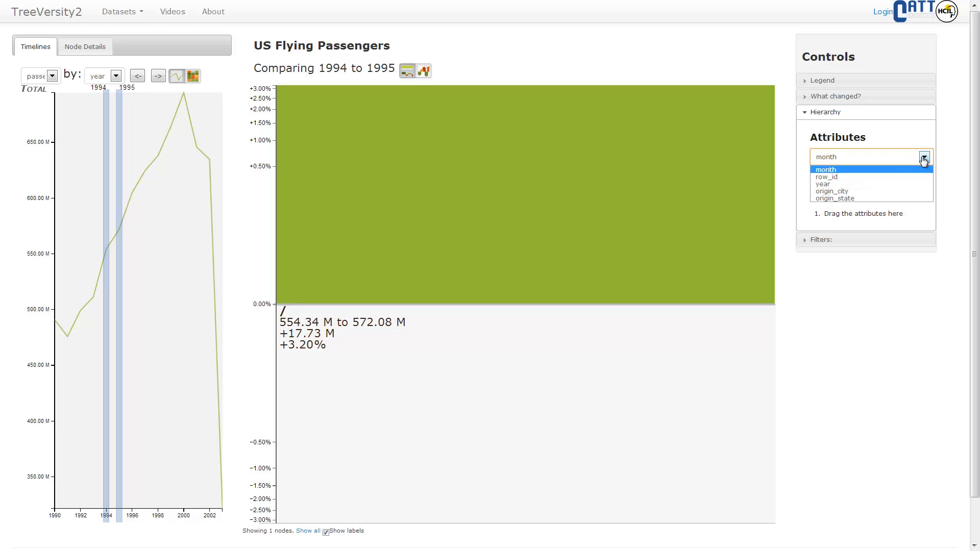
pyautogui.click(877, 198)
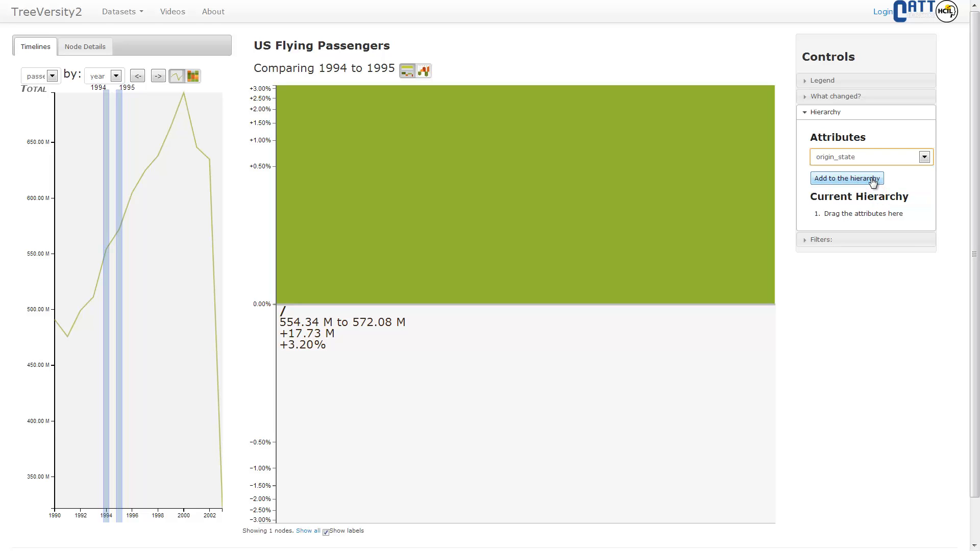
pyautogui.click(873, 181)
pyautogui.click(824, 235)
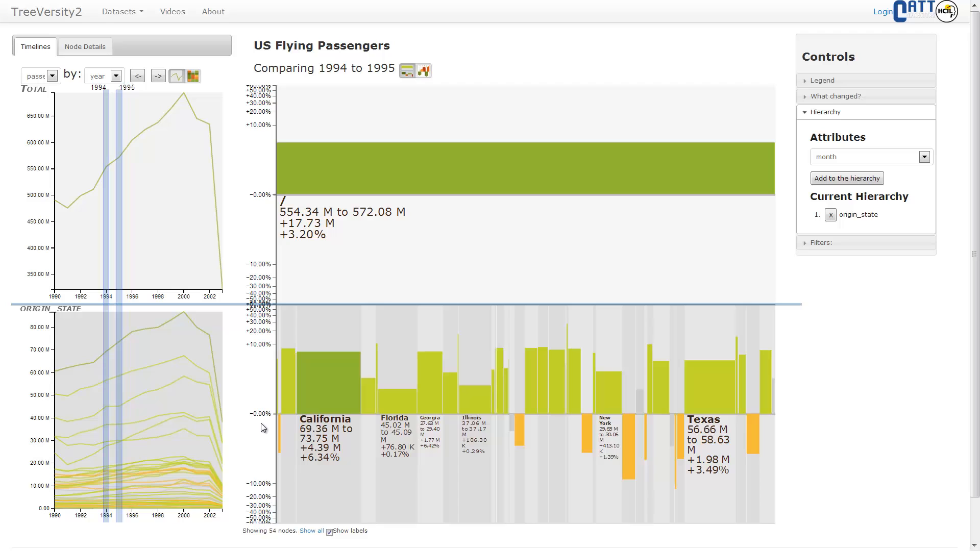
# Advance the state-level comparison year by year until it compares 2000 to 2001.
pyautogui.moveTo(355, 406)
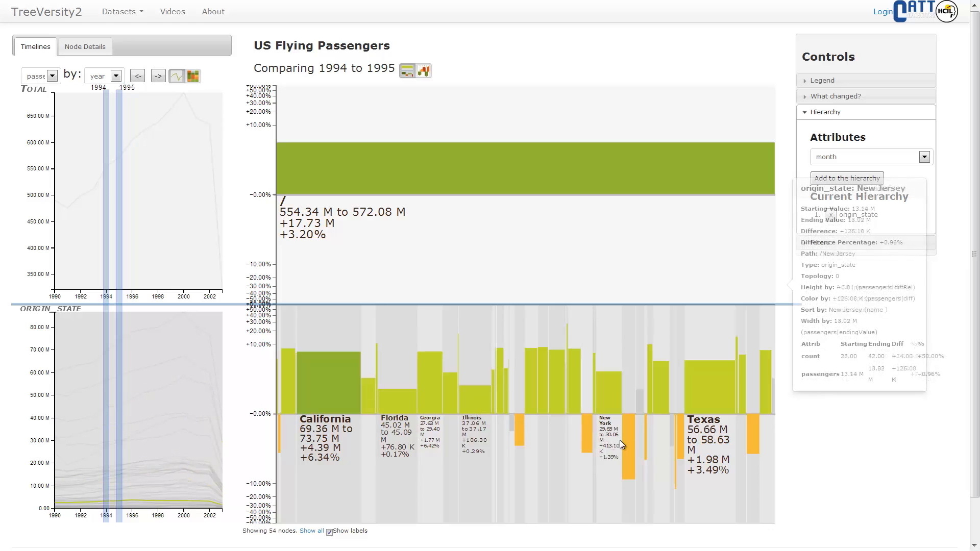
pyautogui.moveTo(624, 441)
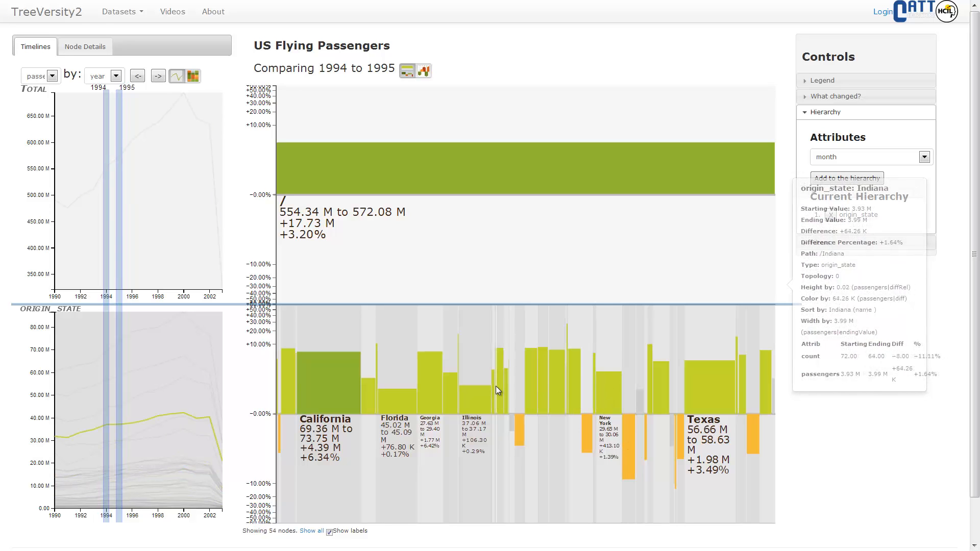
pyautogui.moveTo(344, 366)
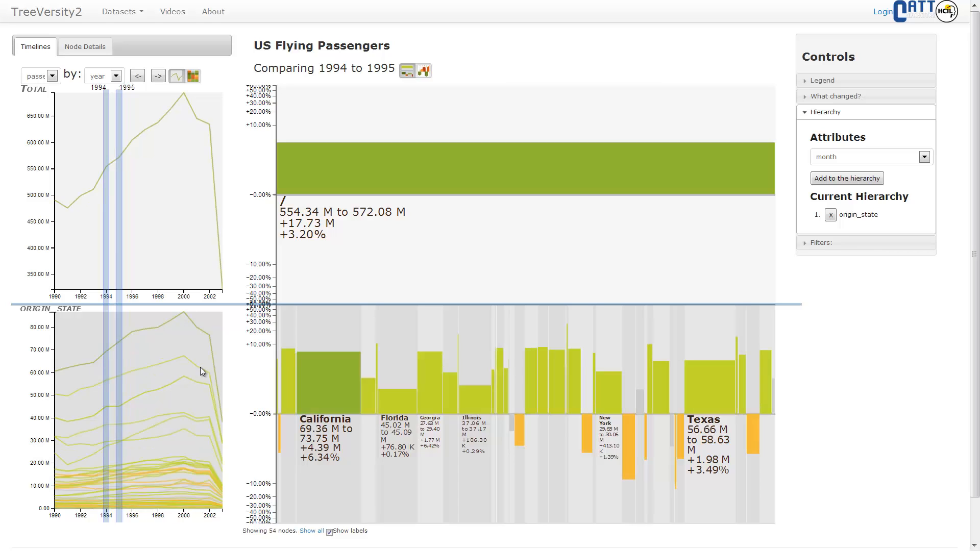
pyautogui.click(158, 76)
pyautogui.click(158, 76)
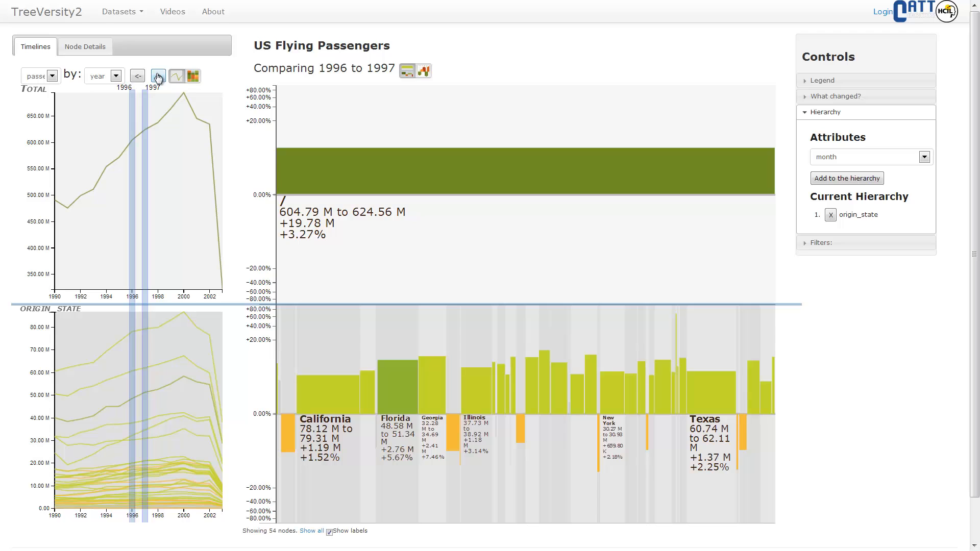
pyautogui.click(158, 76)
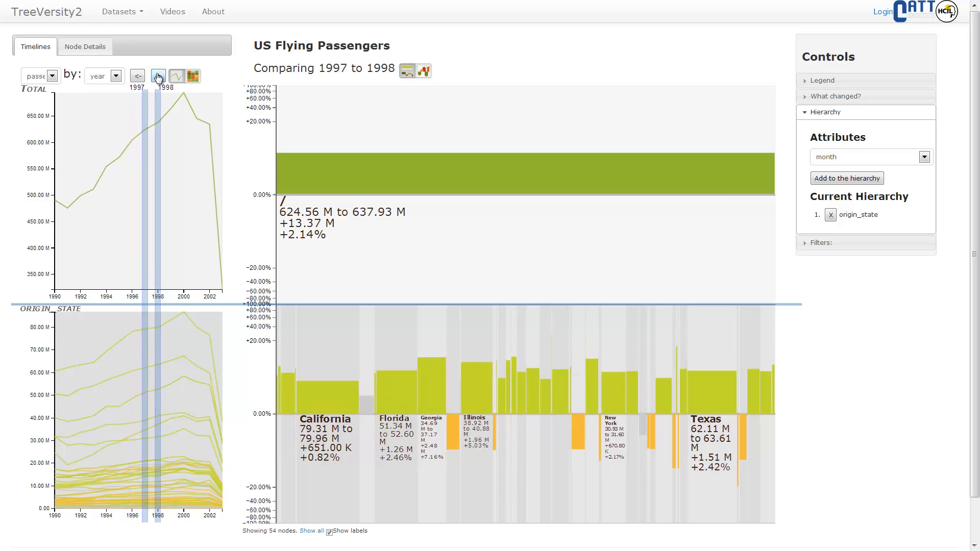
pyautogui.click(157, 76)
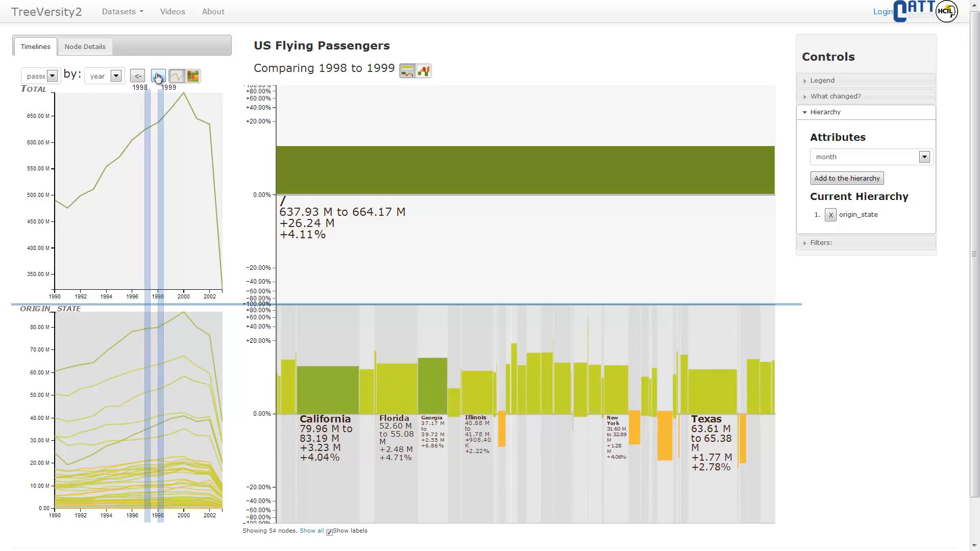
pyautogui.click(157, 76)
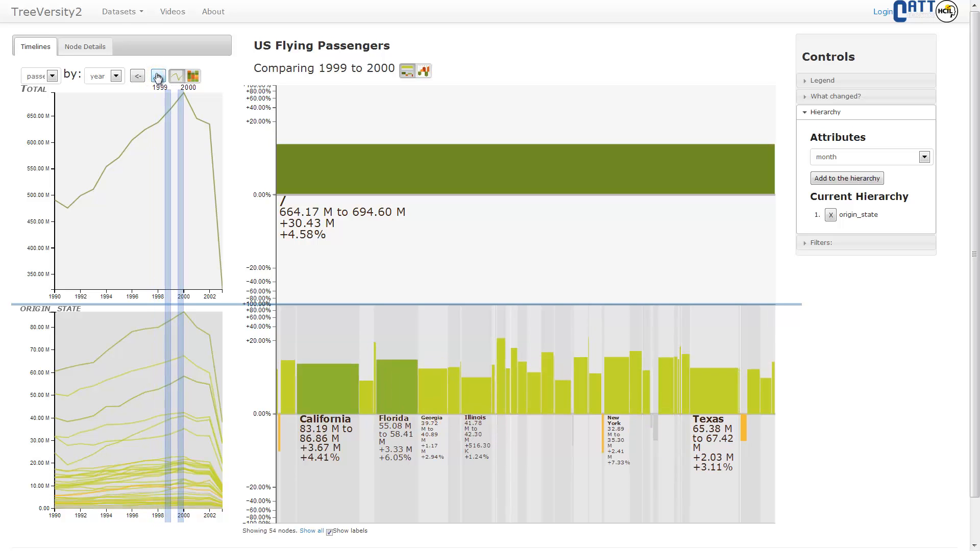
pyautogui.click(157, 76)
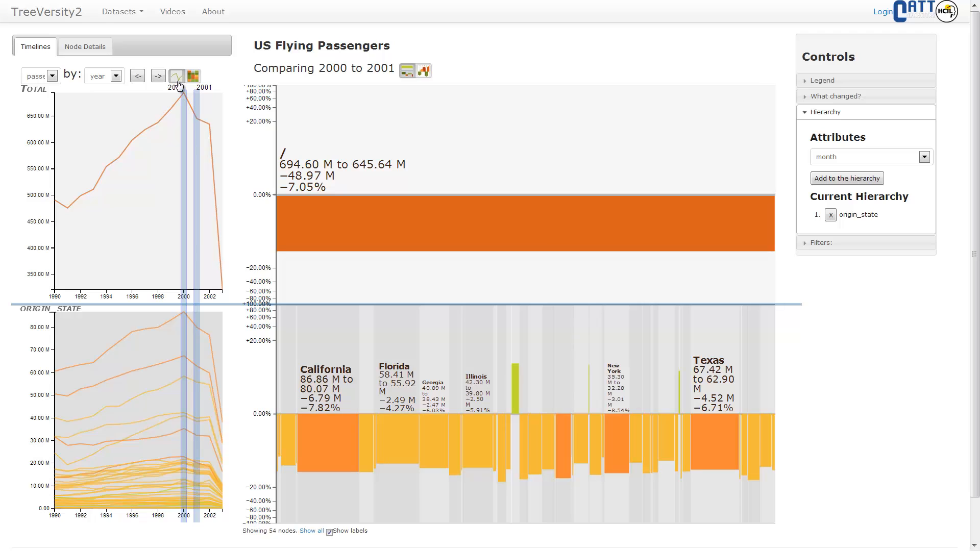
# Zoom the chart into the Maryland node at the origin_state level.
pyautogui.moveTo(373, 247)
pyautogui.moveTo(700, 242)
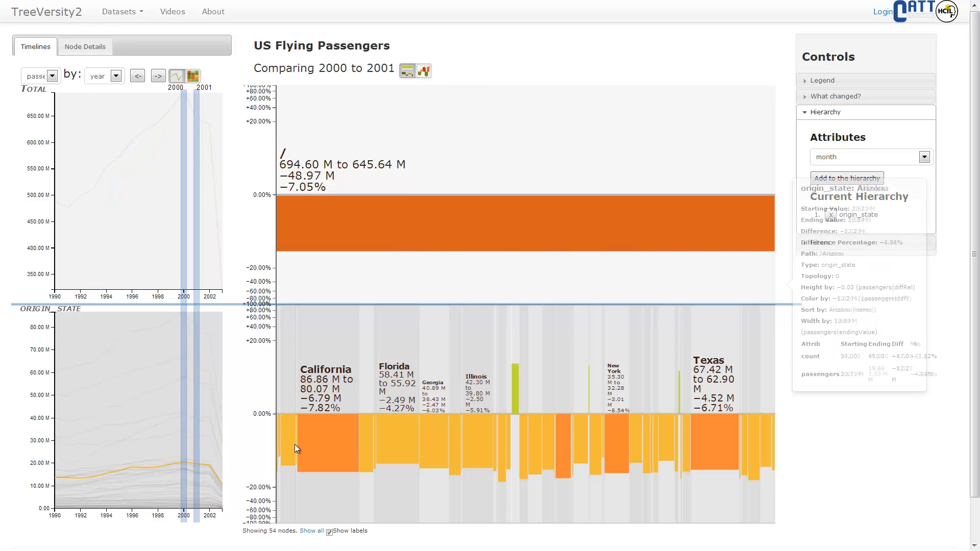
pyautogui.moveTo(300, 448)
pyautogui.moveTo(512, 370)
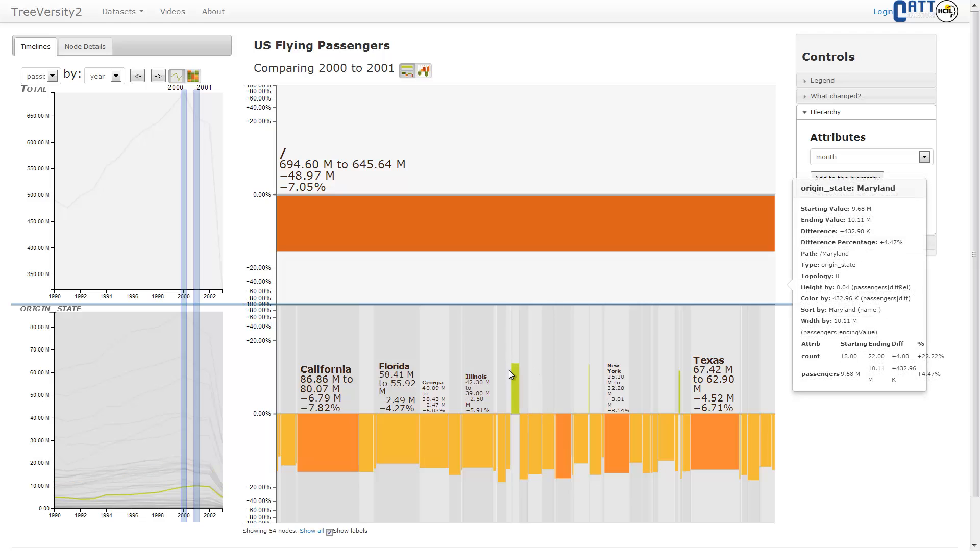
pyautogui.click(516, 403)
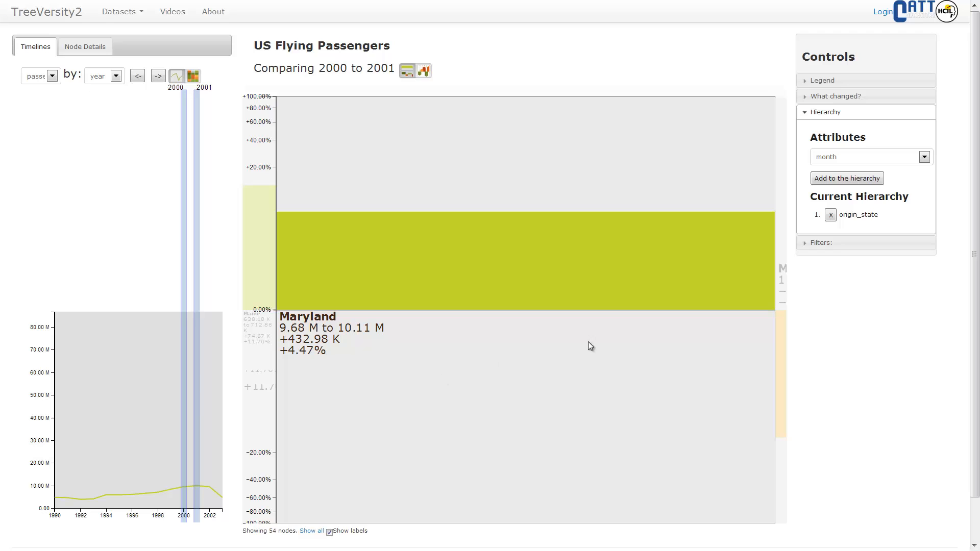
# Add origin_city as the second hierarchy level, redraw the chart, and zoom back out to the full overview.
pyautogui.click(925, 158)
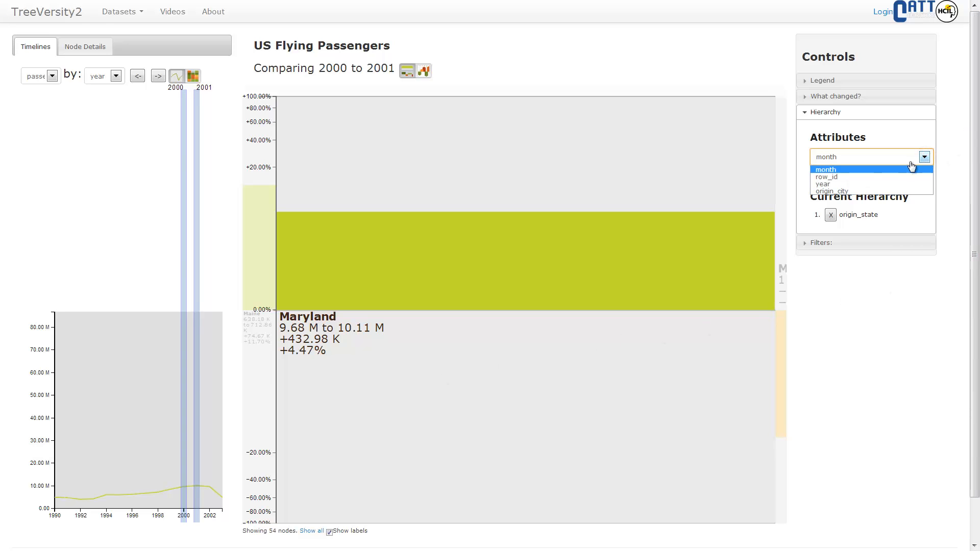
pyautogui.click(868, 192)
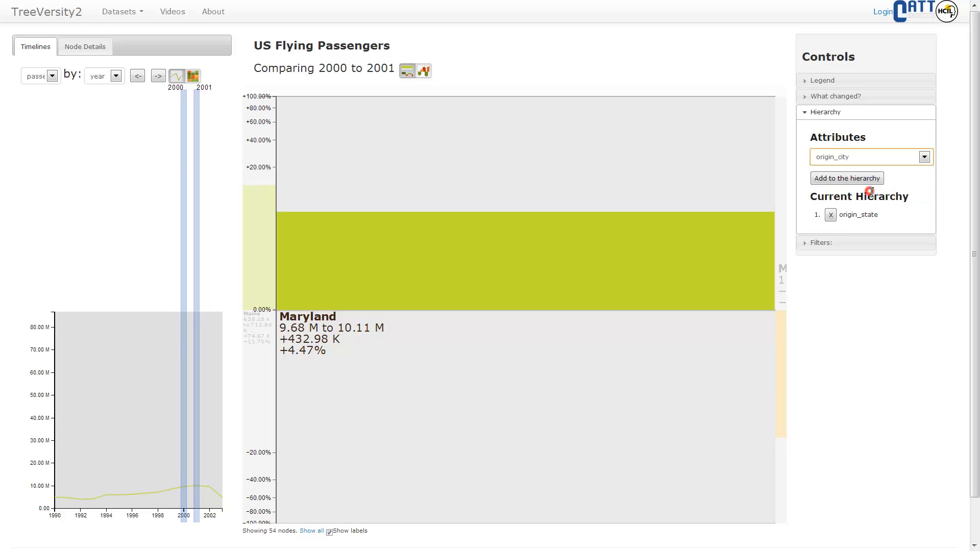
pyautogui.click(864, 180)
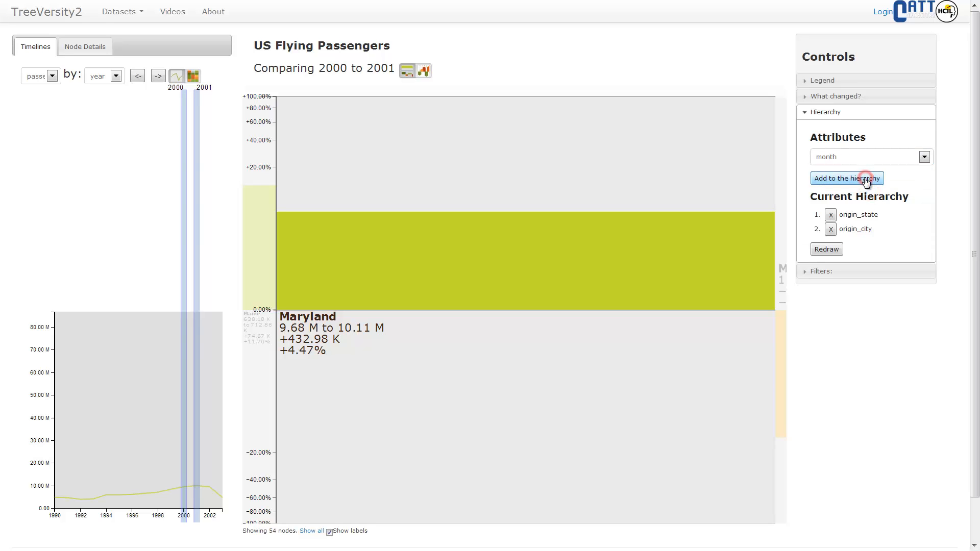
pyautogui.click(830, 251)
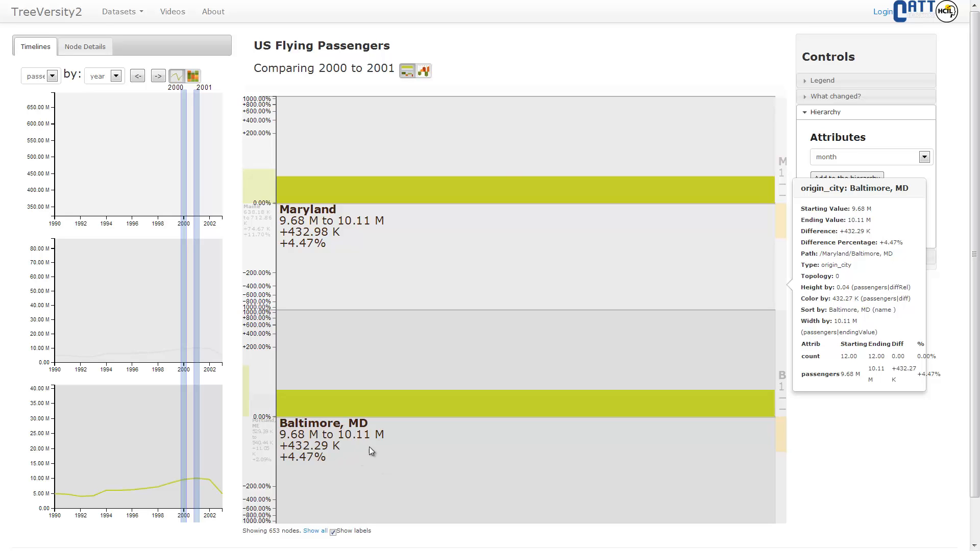
pyautogui.click(503, 93)
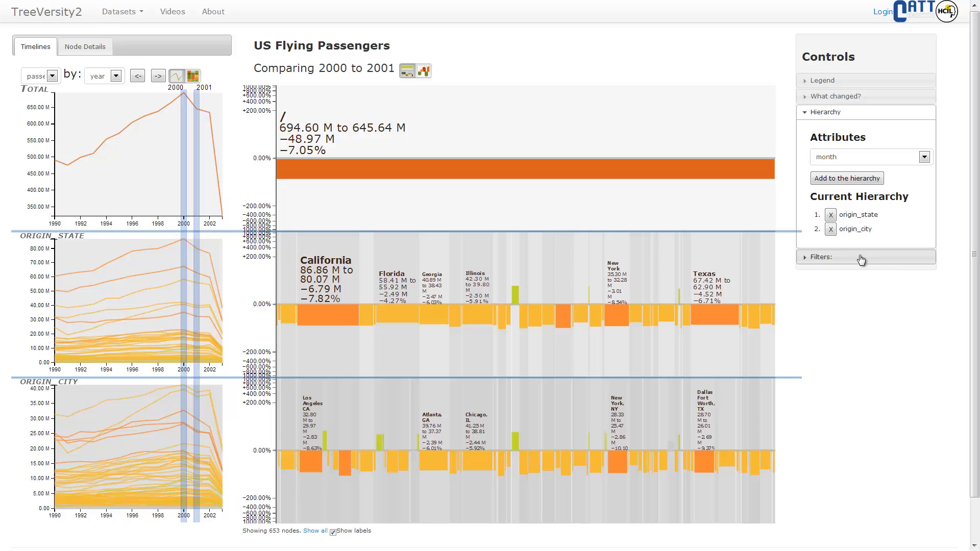
# Filter the nodes by Absolute Difference from 0.00 to 48.97 M, with its +/- option turned off.
pyautogui.click(860, 261)
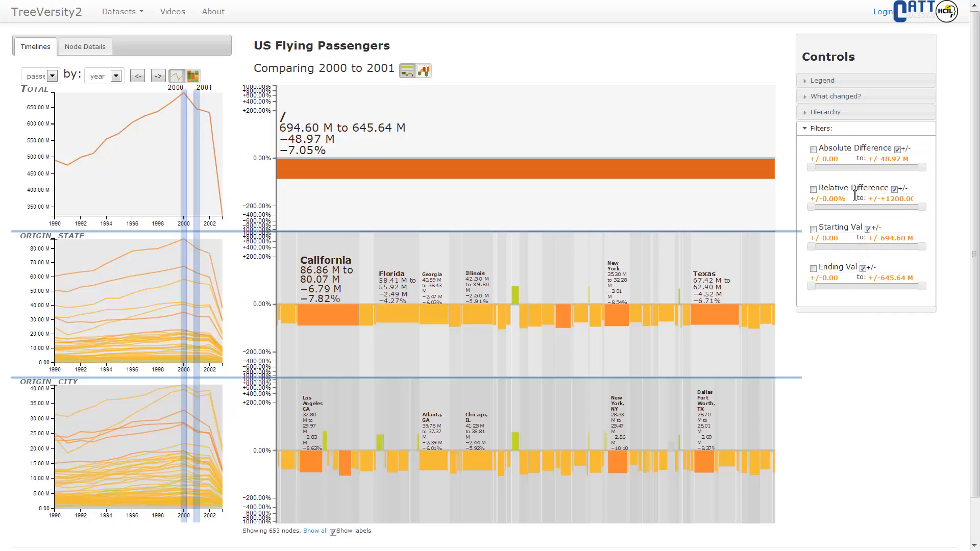
pyautogui.click(898, 150)
pyautogui.click(849, 159)
pyautogui.write('0.00')
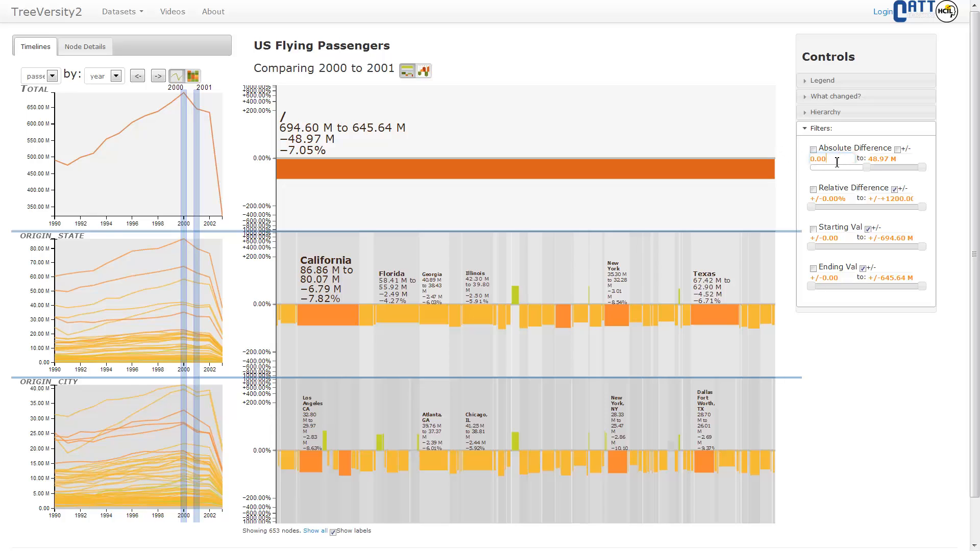
pyautogui.click(813, 150)
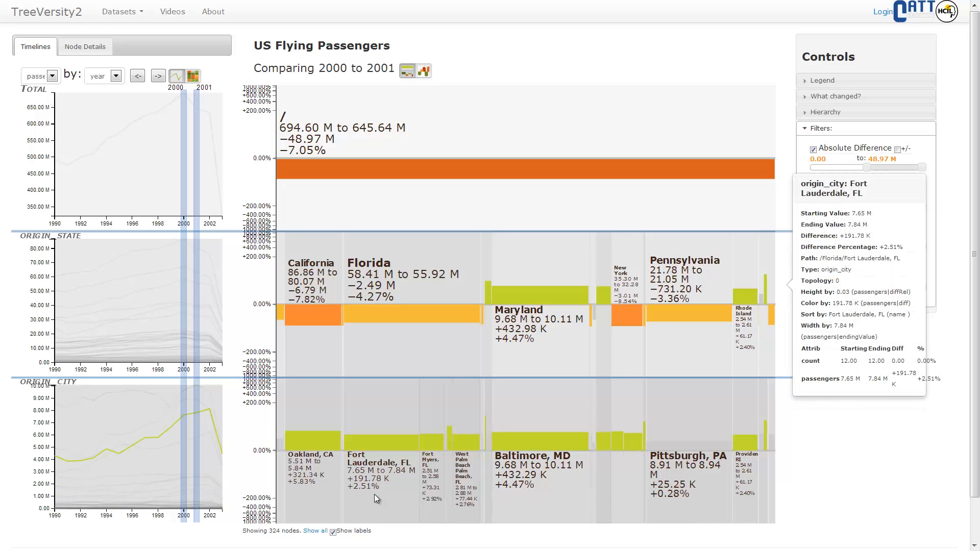
# Zoom into Florida to examine its filtered cities, and return to the full overview.
pyautogui.click(401, 358)
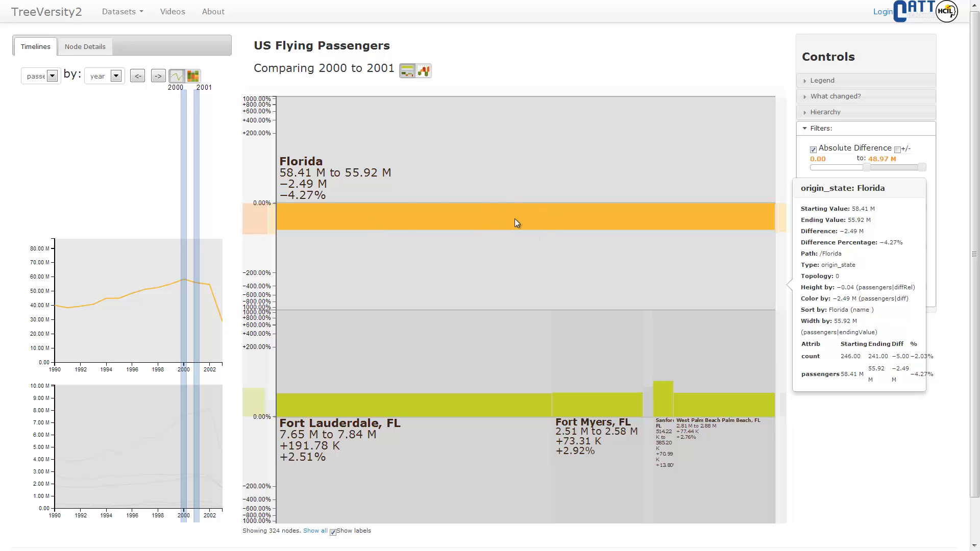
pyautogui.click(610, 93)
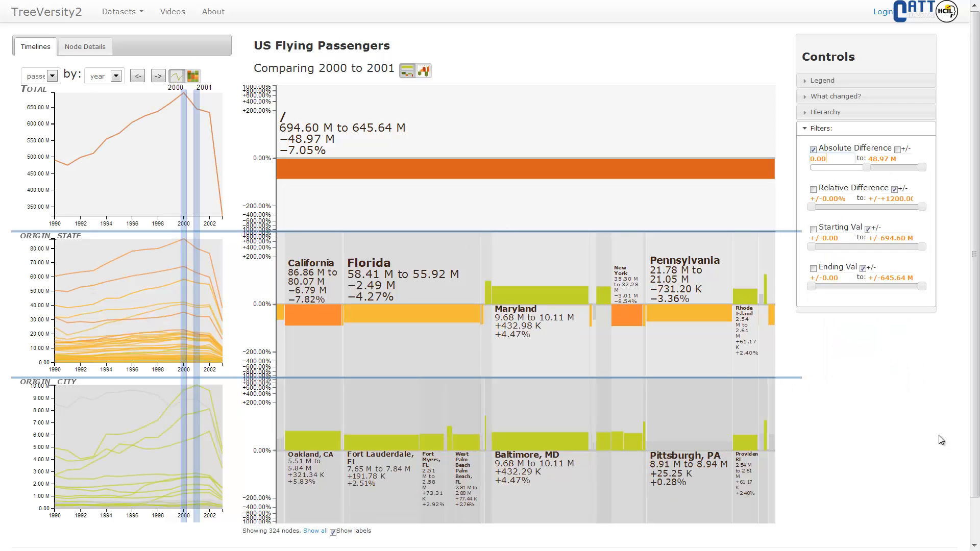
# Open the What changed? summary and show all nodes in the chart again.
pyautogui.click(901, 397)
pyautogui.click(891, 100)
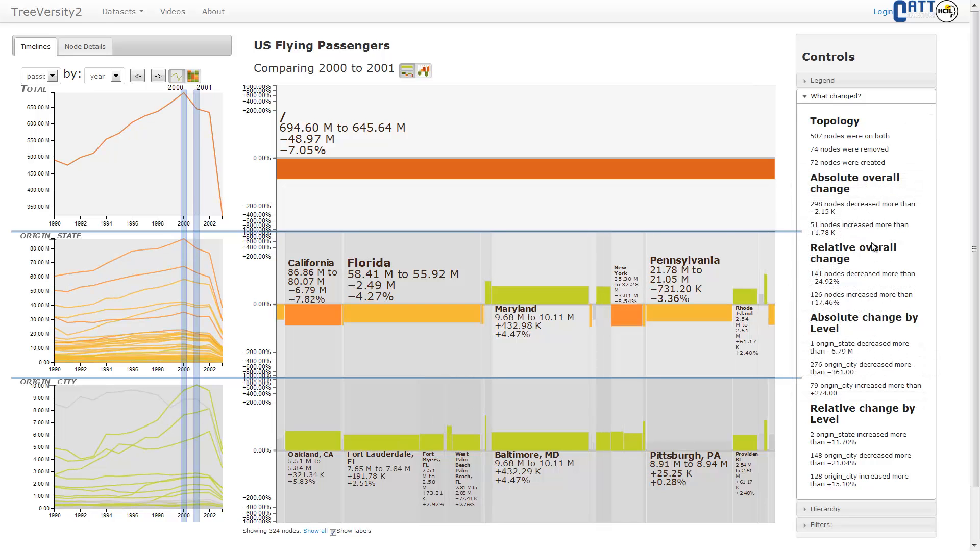
pyautogui.click(312, 531)
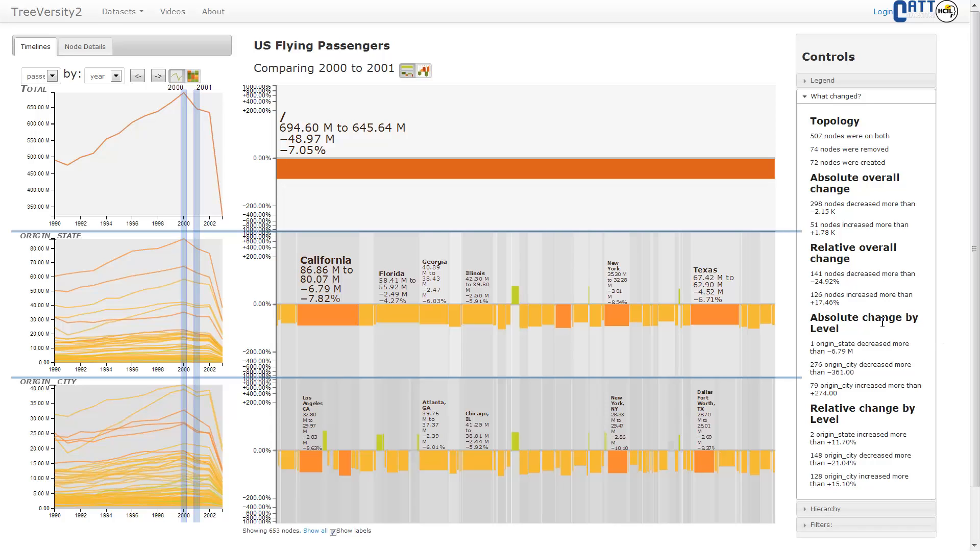
# Show only the nodes that increased by more than +1.78 K overall, and restore all nodes.
pyautogui.click(913, 236)
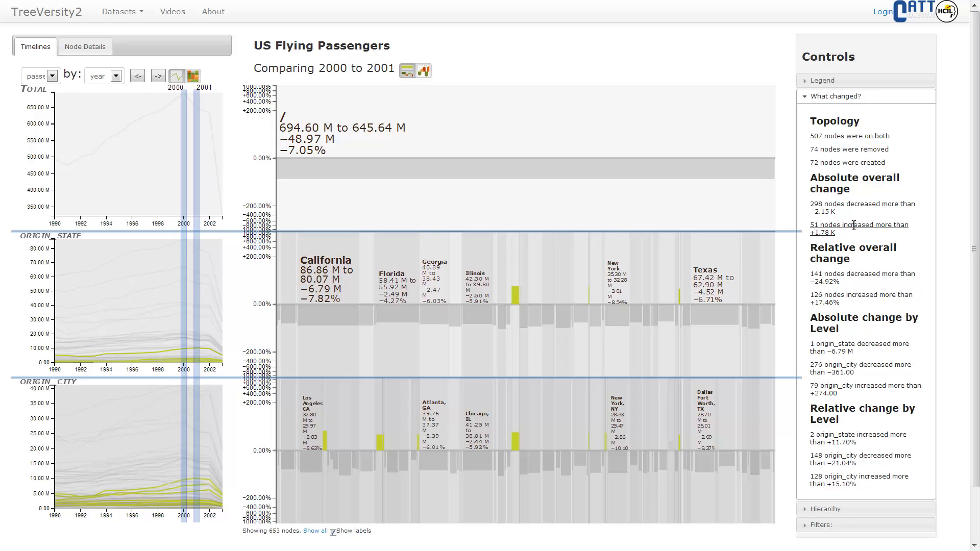
pyautogui.click(853, 225)
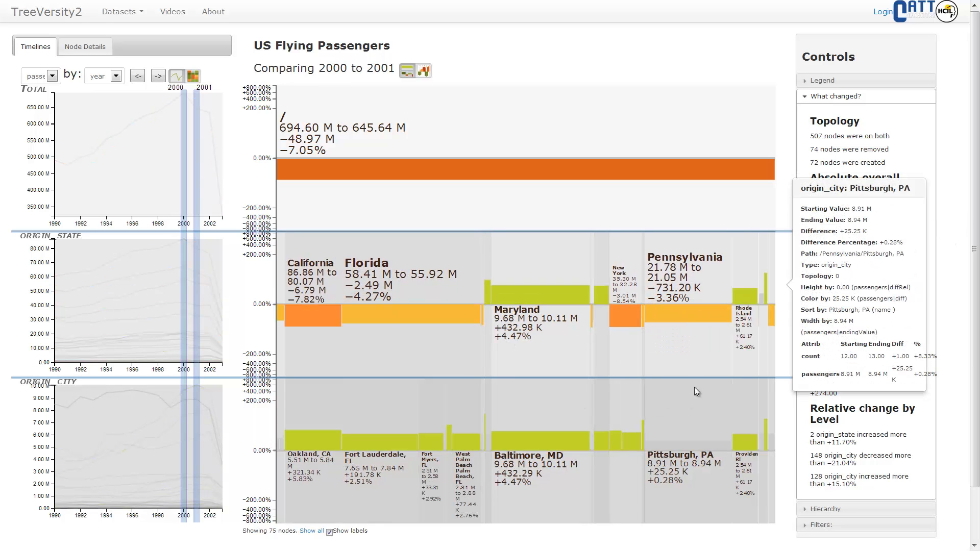
pyautogui.click(312, 531)
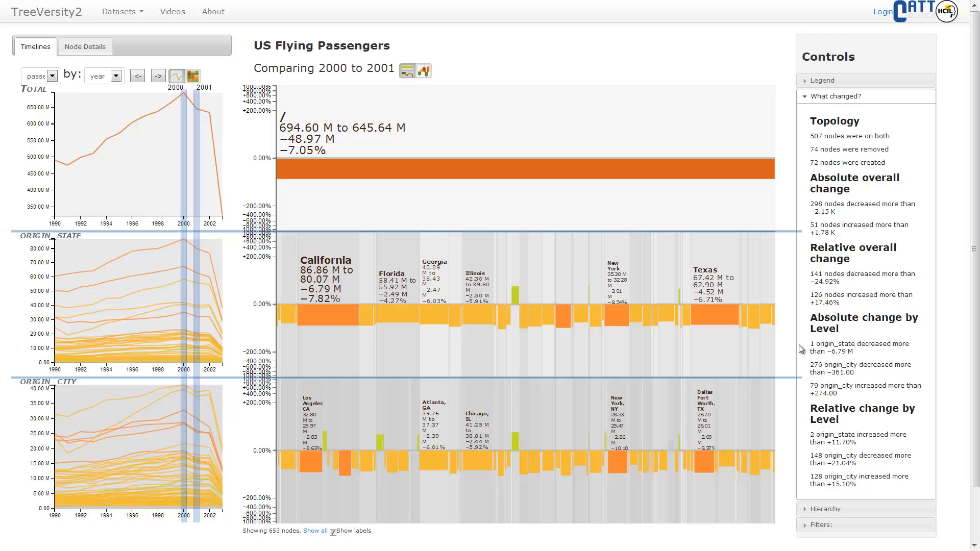
# Show only the origin_state nodes whose relative change increased by more than +11.70%.
pyautogui.moveTo(825, 347)
pyautogui.click(877, 438)
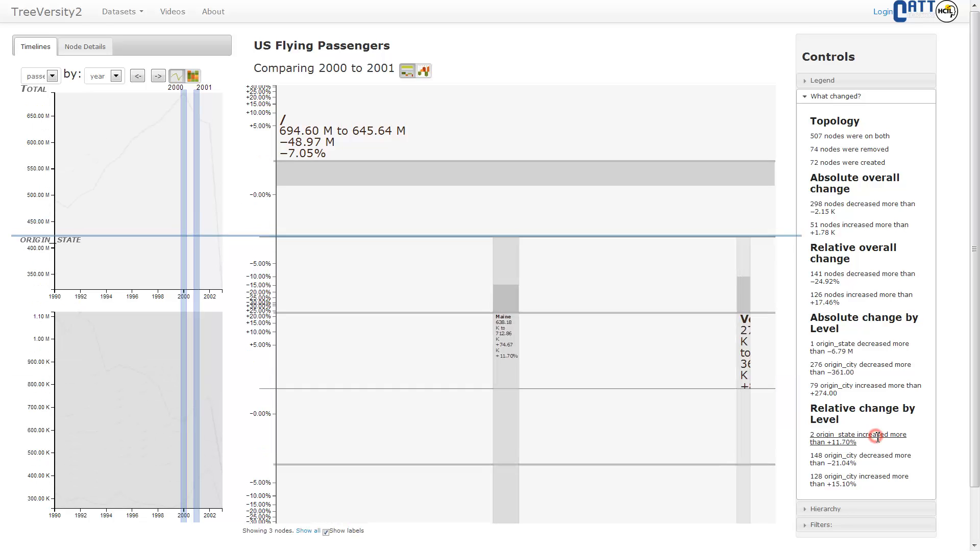
pyautogui.moveTo(494, 413)
pyautogui.moveTo(667, 421)
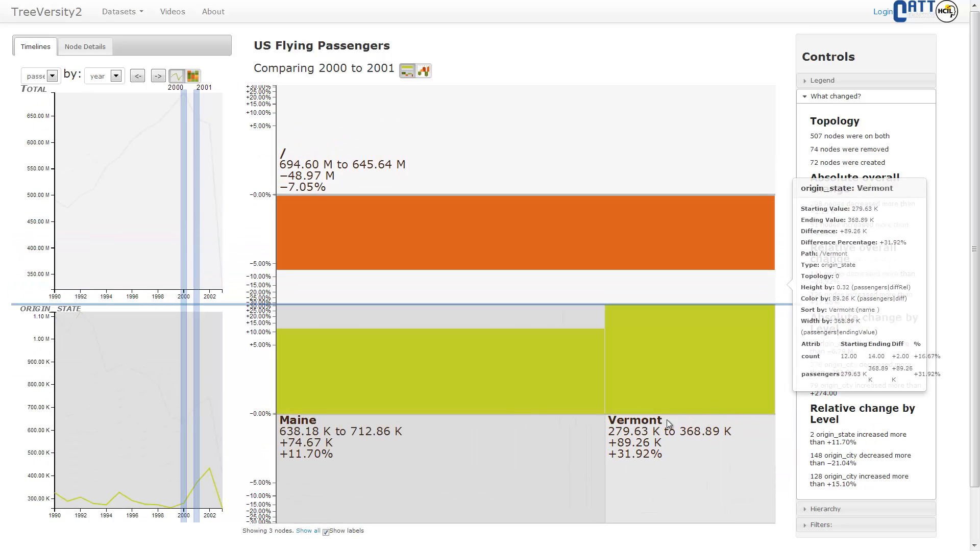